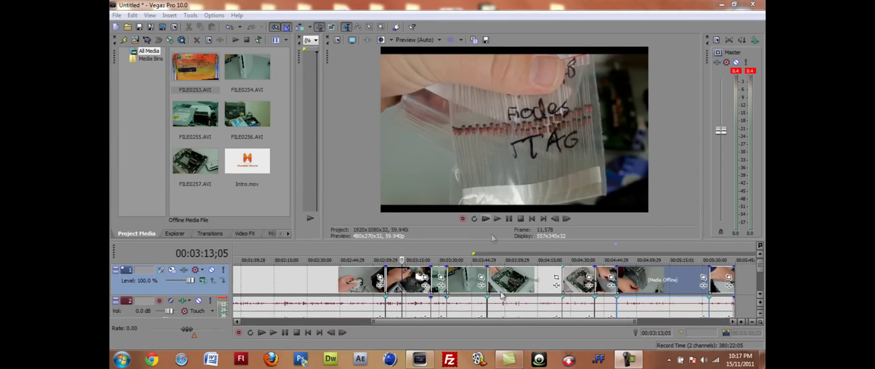
Step: Look through the clips along the project timeline, including the offline clip near the end
mouse_move(504, 322)
mouse_down()
mouse_move(301, 321)
mouse_move(510, 322)
mouse_up()
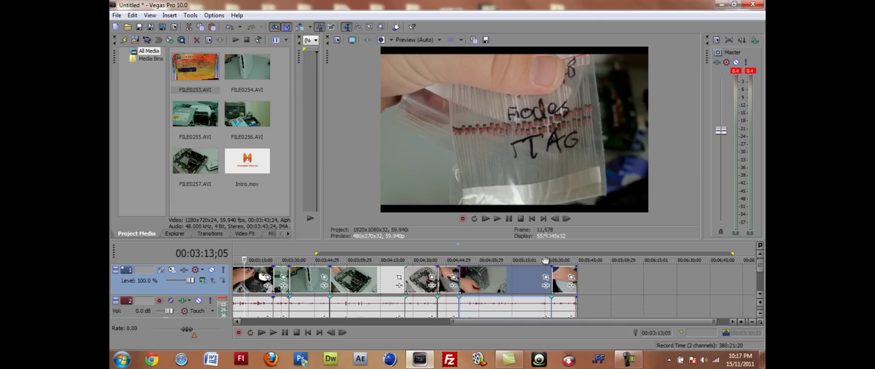
drag(545, 319, 321, 320)
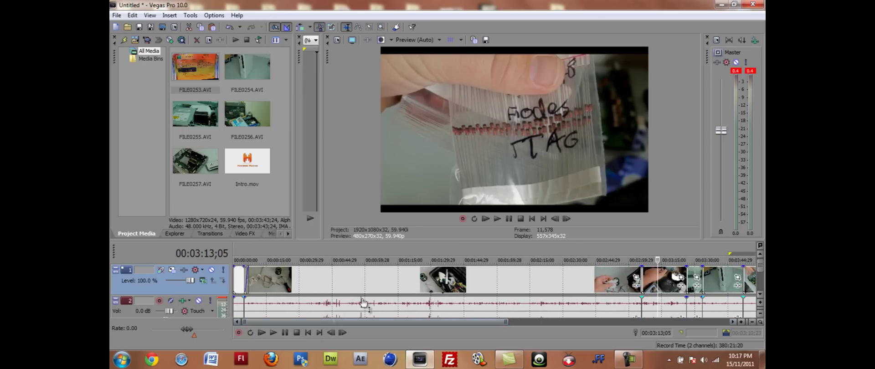
drag(383, 321, 497, 314)
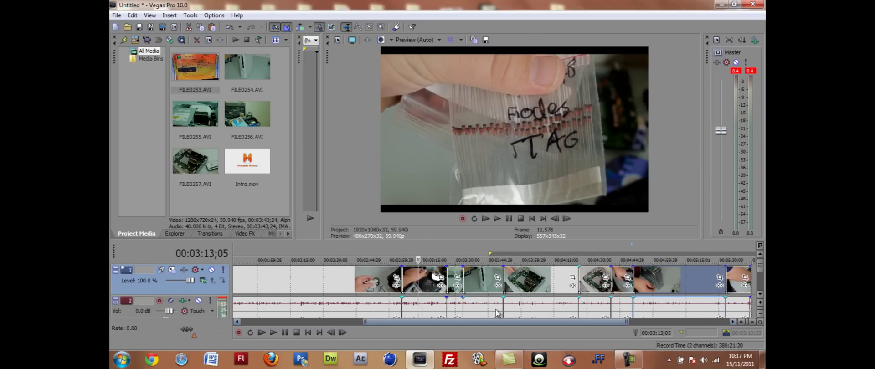
drag(498, 313, 498, 314)
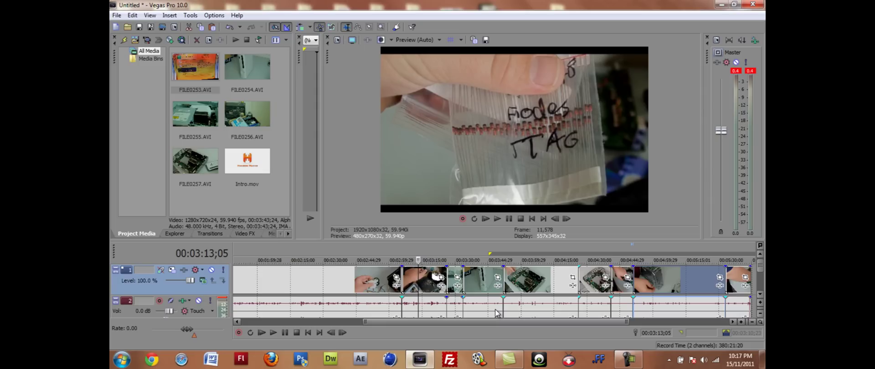
drag(472, 322, 263, 318)
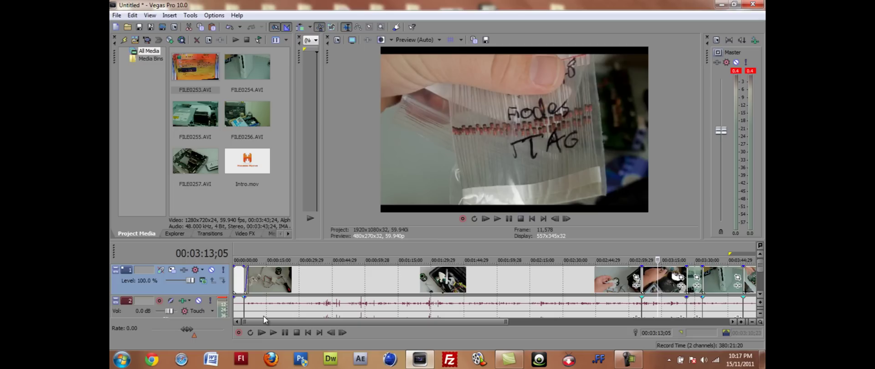
mouse_move(264, 320)
mouse_down()
mouse_move(540, 318)
mouse_move(264, 321)
mouse_up()
Step: Search the computer's programs and files for "divx codec" and dismiss the search
click(121, 360)
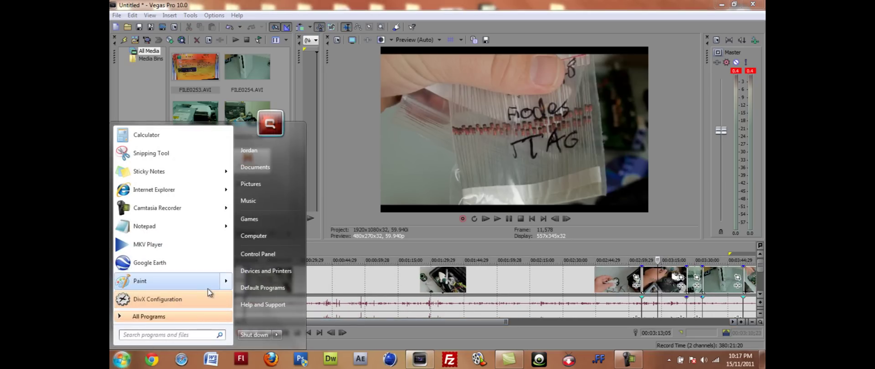
click(160, 335)
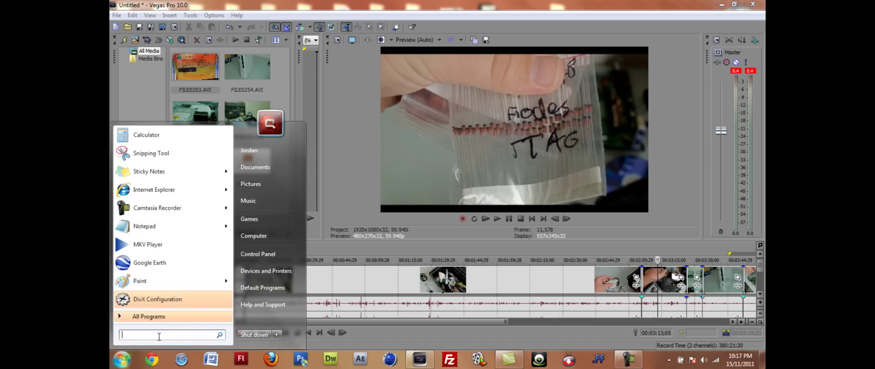
text(divx)
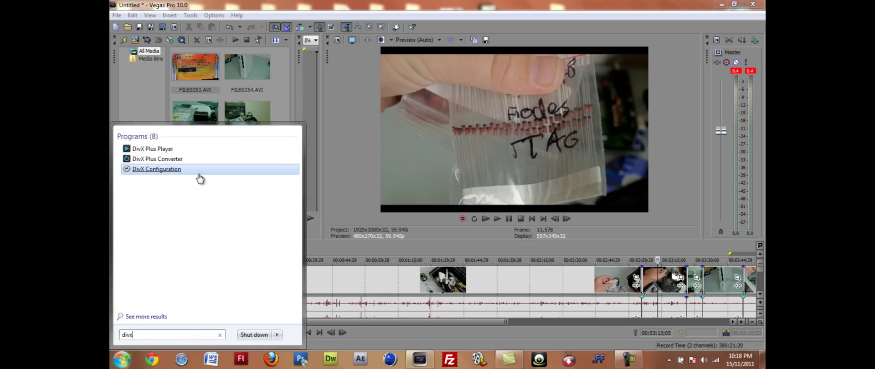
text( cod)
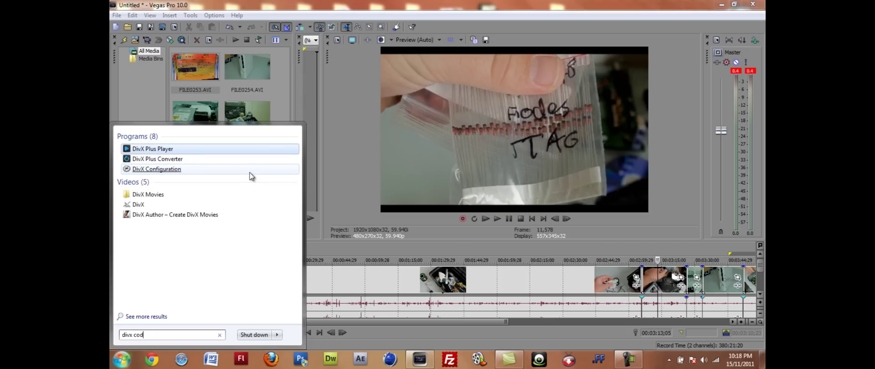
text(ec)
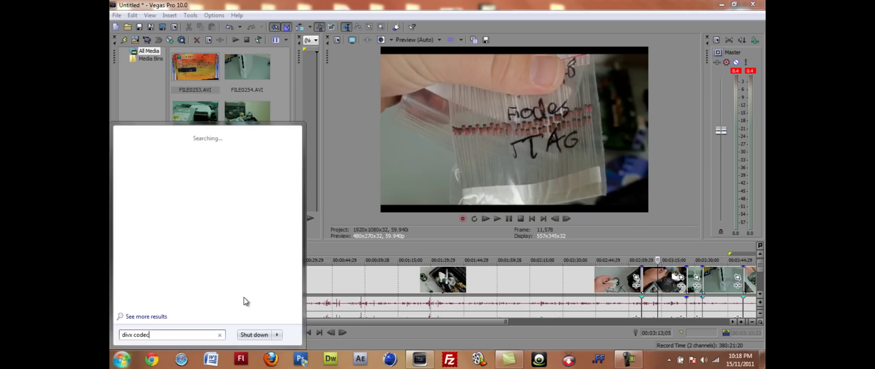
click(346, 122)
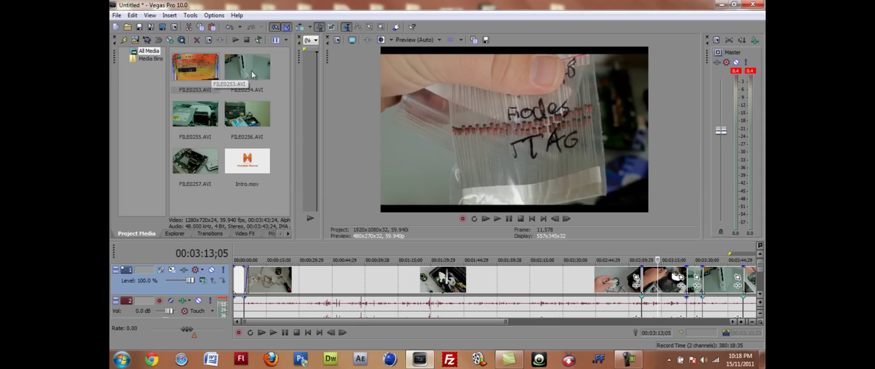
Step: Check the media details of FILE0253.AVI and FILE0254.AVI in the project media
click(212, 70)
click(239, 72)
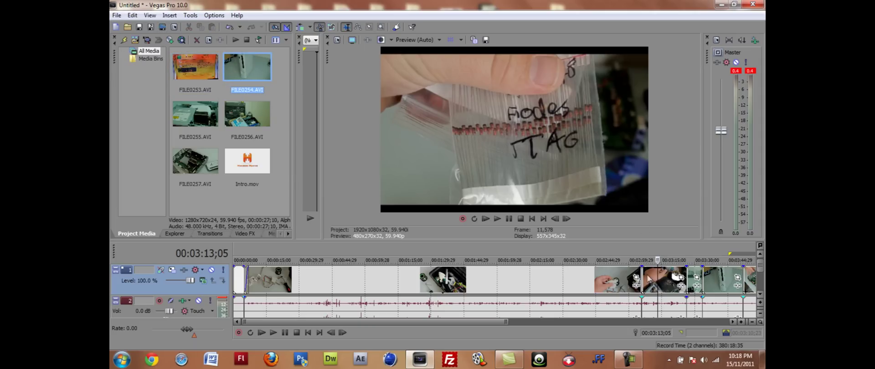
drag(477, 321, 350, 324)
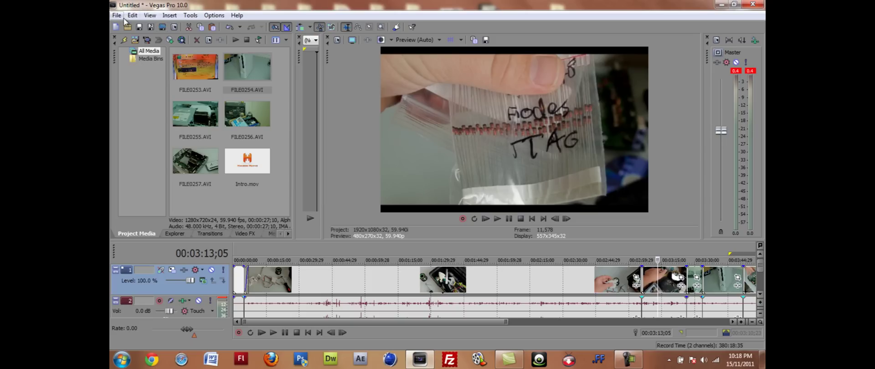
Step: Switch to Chrome and open the AVI Codec Pack Pro page on CNET Download.com from the browsing history
click(151, 361)
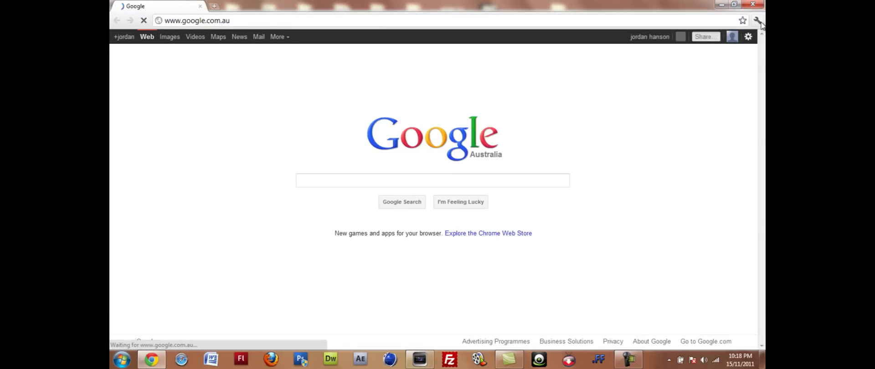
click(758, 20)
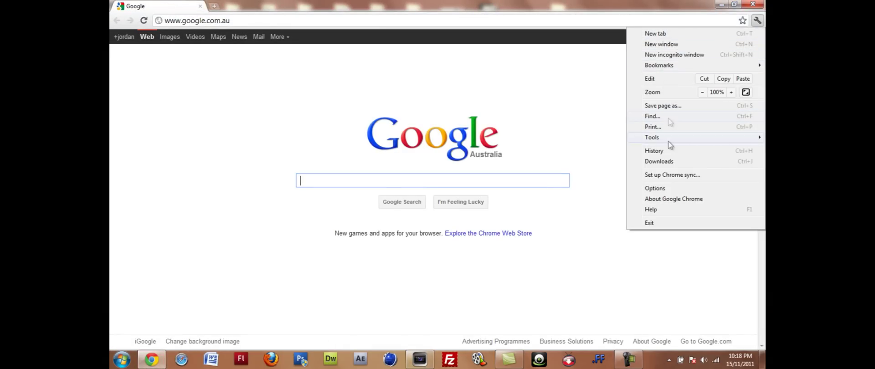
click(661, 151)
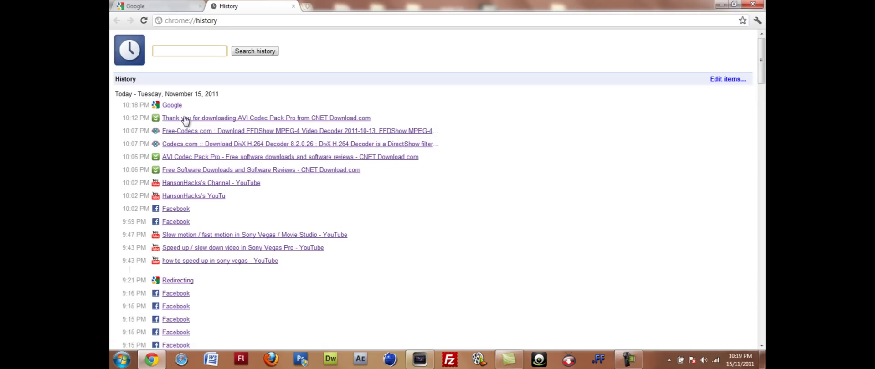
click(188, 119)
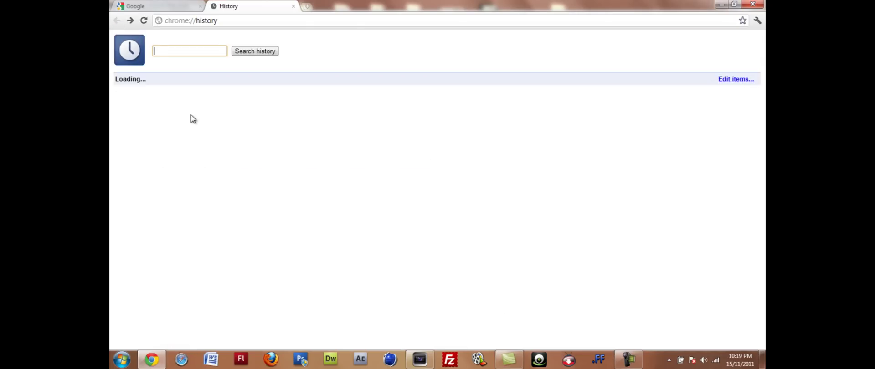
click(185, 157)
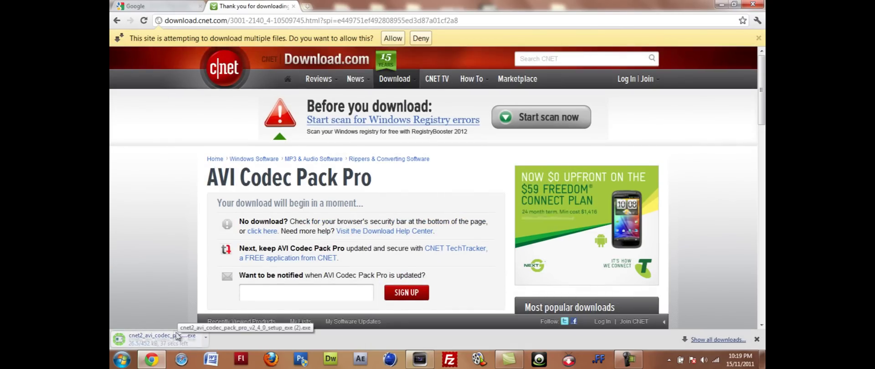
Step: Allow the site's multiple downloads, keep the AVI Codec Pack Pro installer file and run it
mouse_move(412, 86)
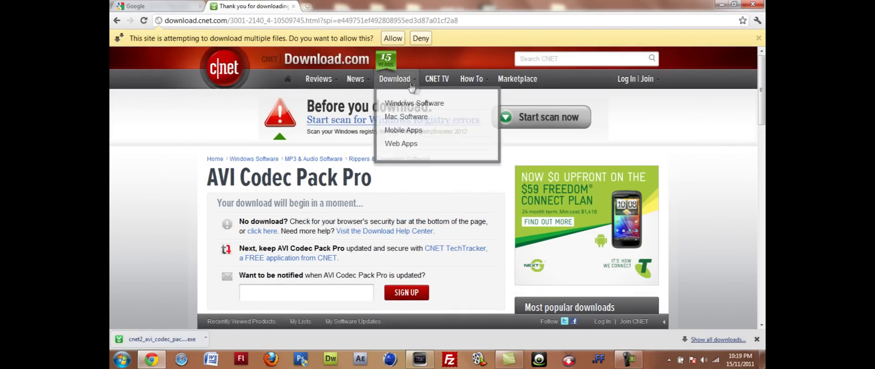
click(393, 38)
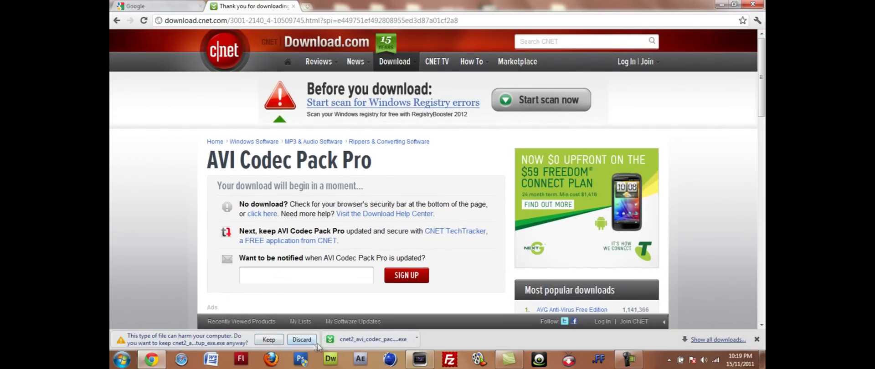
click(269, 339)
click(187, 342)
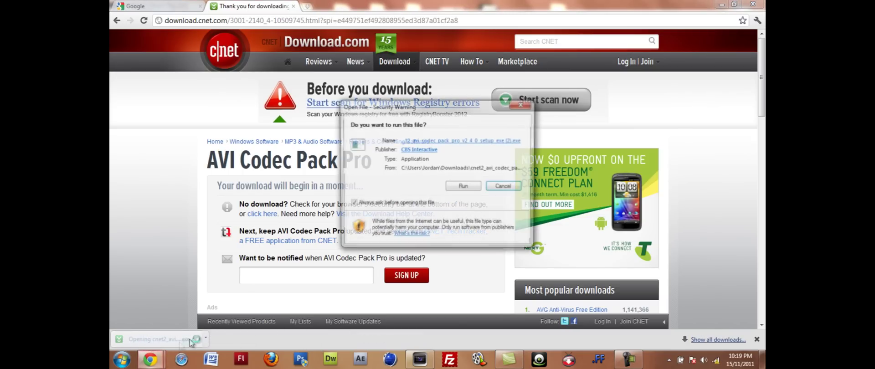
click(463, 186)
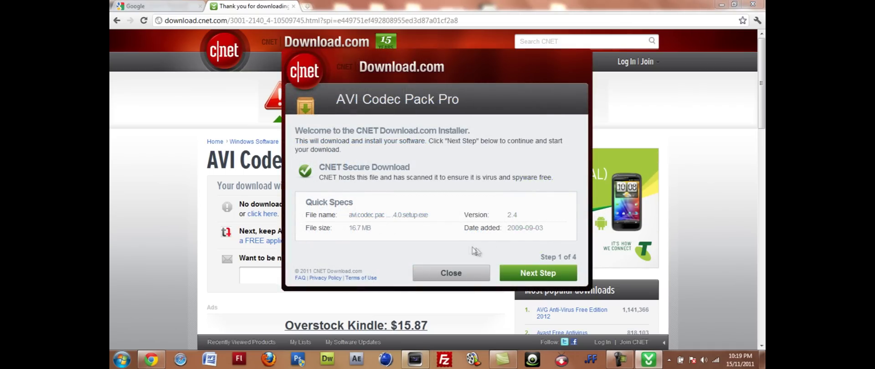
Step: Download AVI Codec Pack Pro through the CNET installer without the Babylon Toolbar and start its setup
click(546, 279)
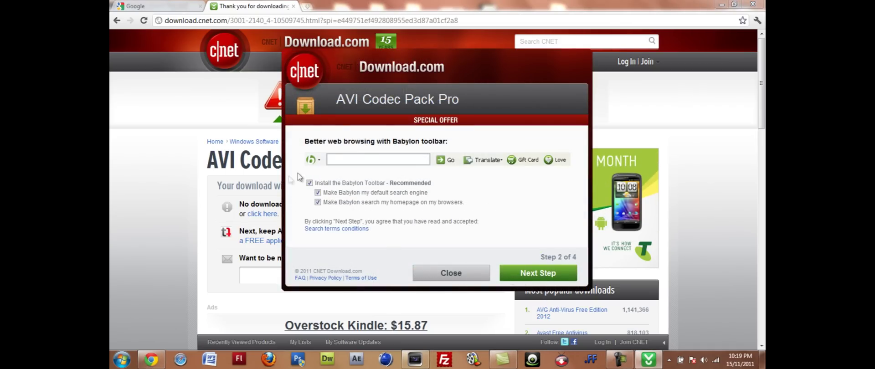
click(313, 186)
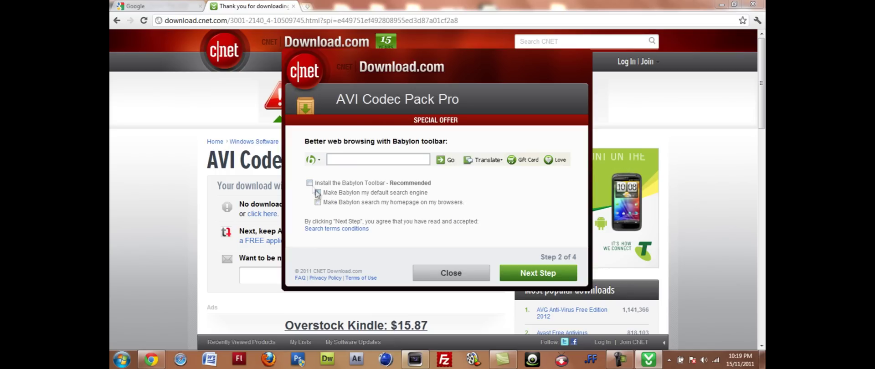
click(539, 276)
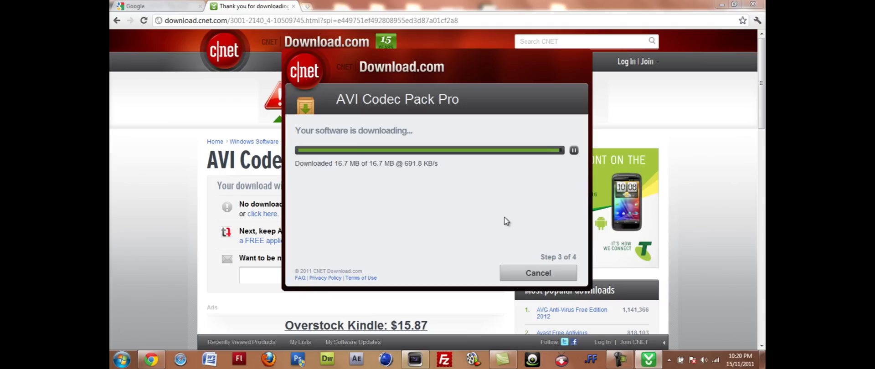
click(511, 268)
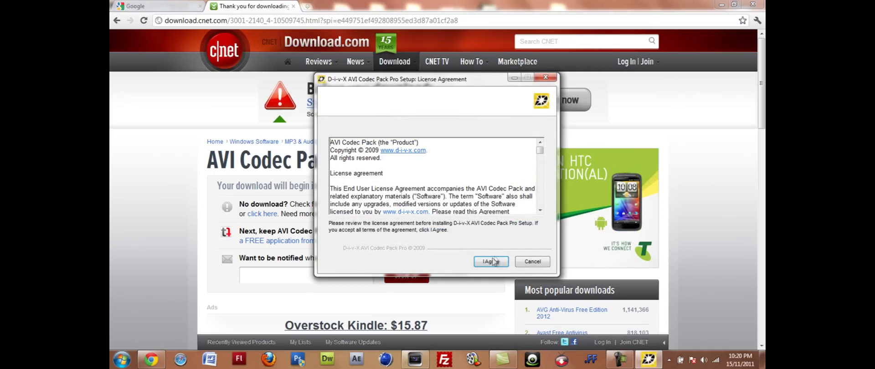
Step: Accept the licence and install the codec pack's preselected components, declining Yahoo! as default search engine and the Dealio Toolbar
click(492, 262)
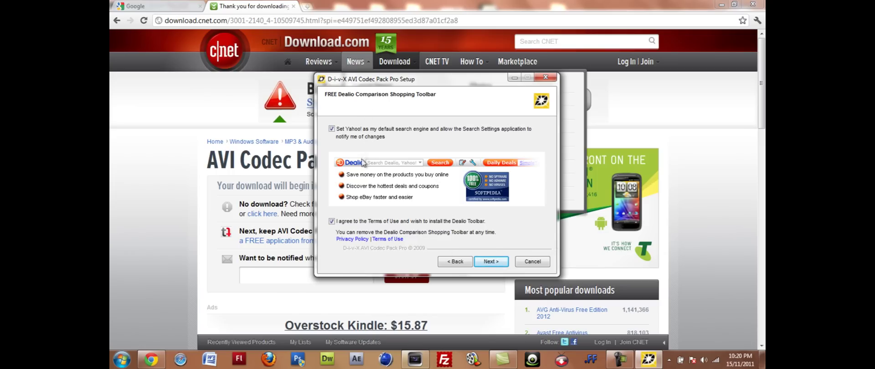
click(331, 128)
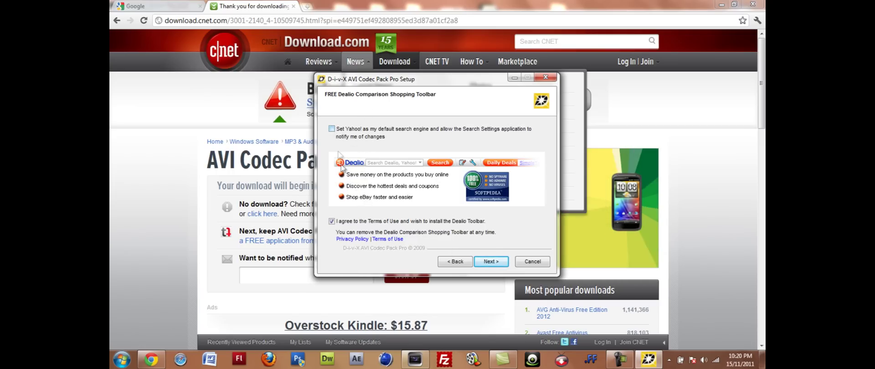
click(332, 221)
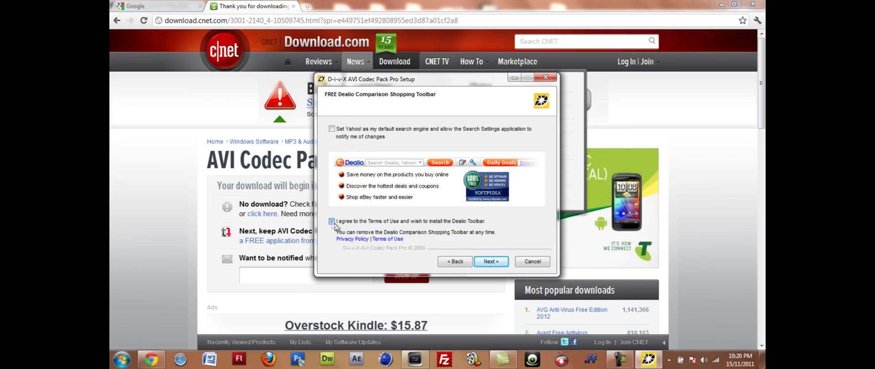
click(493, 262)
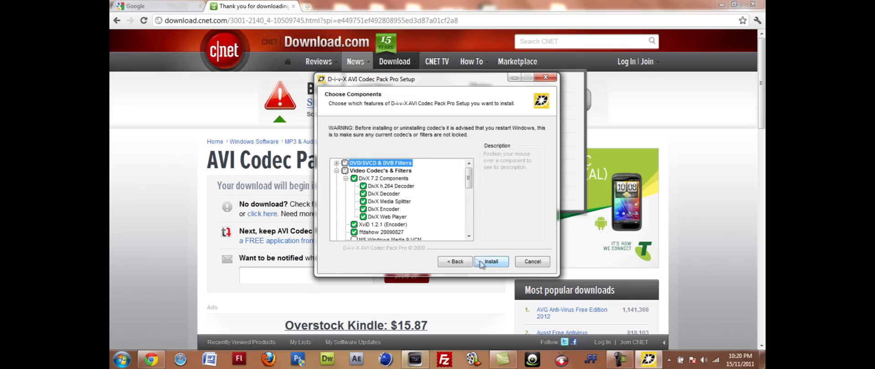
click(481, 264)
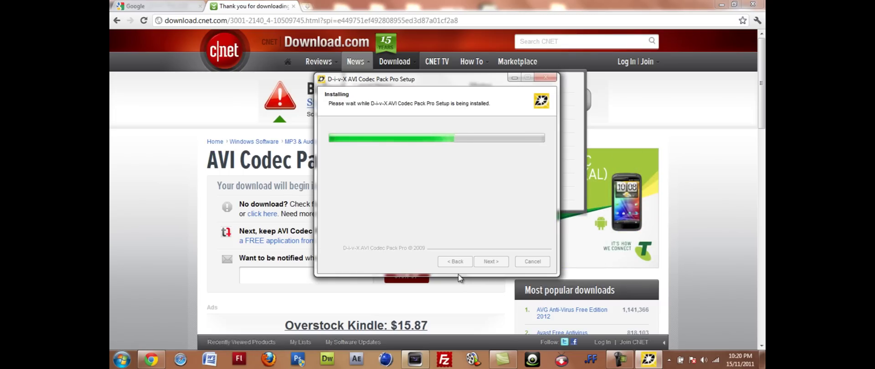
click(500, 261)
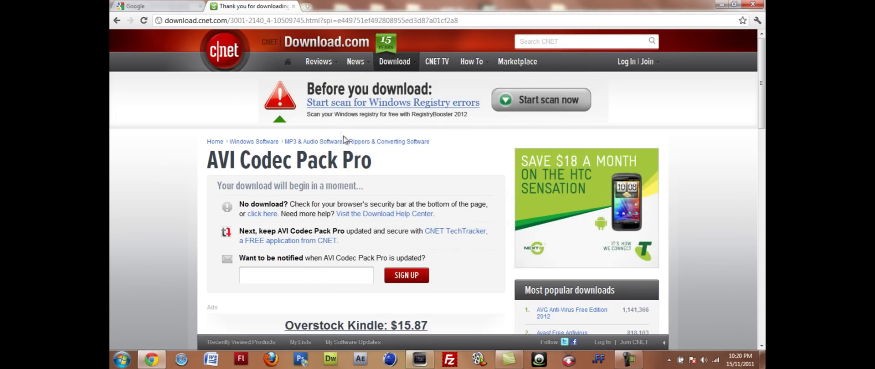
Step: Close the CNET page in Chrome and view the DivX H.264 Decoder 8.2.0.26 download page on Codecs.com from the browsing history
click(419, 359)
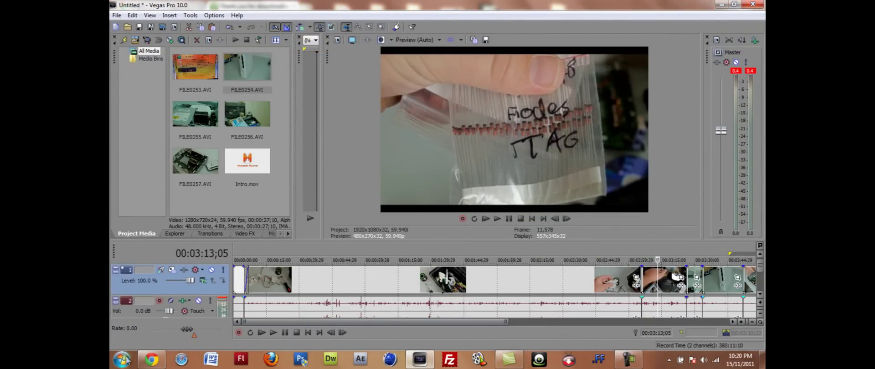
click(142, 361)
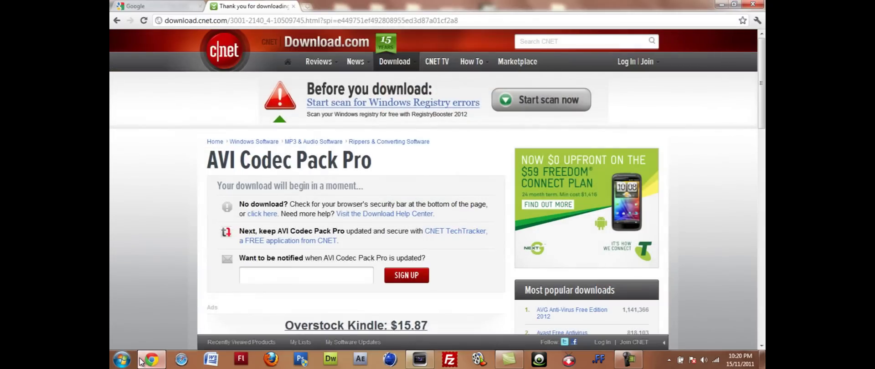
click(293, 6)
click(757, 22)
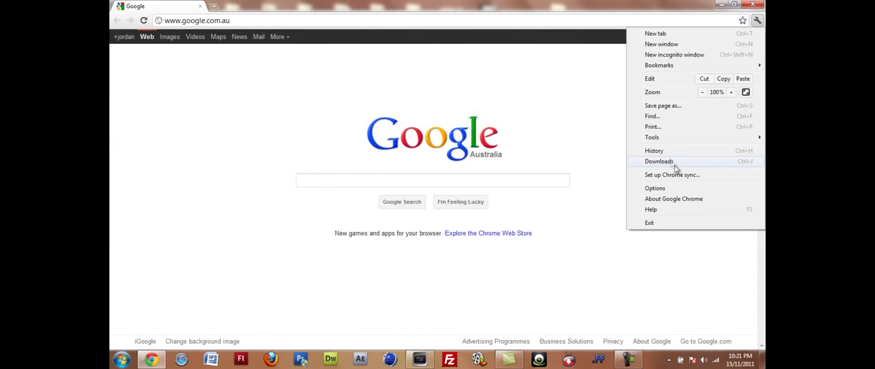
click(669, 152)
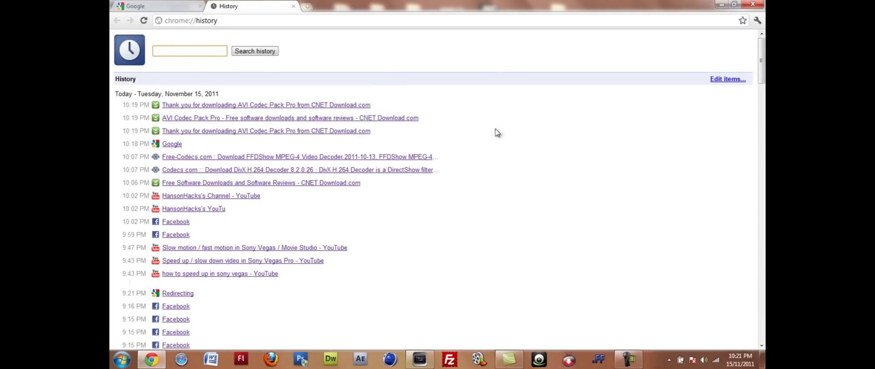
scroll(288, 276, down, 2)
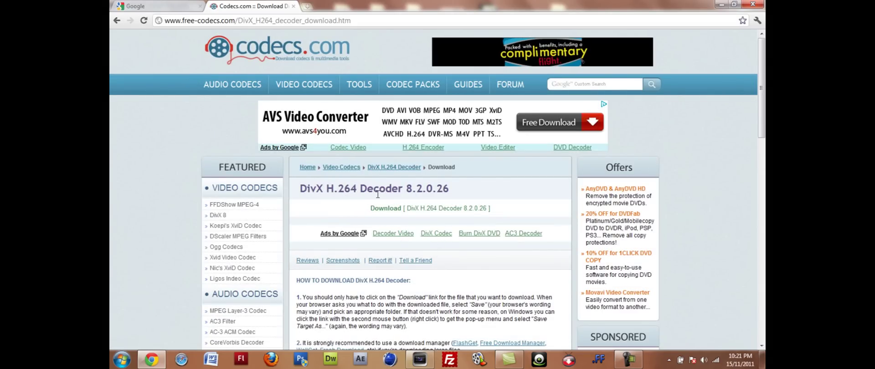
scroll(396, 197, down, 1)
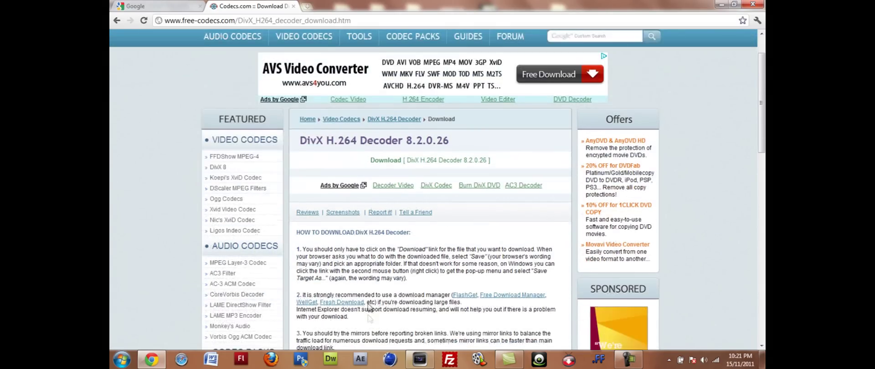
scroll(398, 201, up, 1)
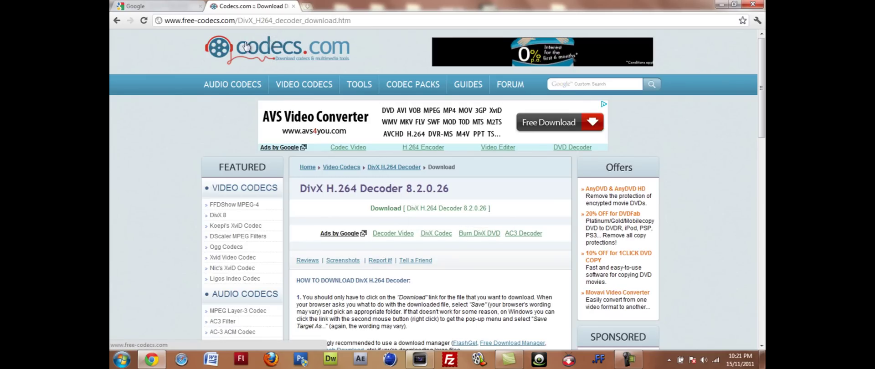
Step: Find the FFDShow MPEG-4 Video Decoder 2011-10-13 download page in the browsing history, open it and look through the offered versions
click(758, 20)
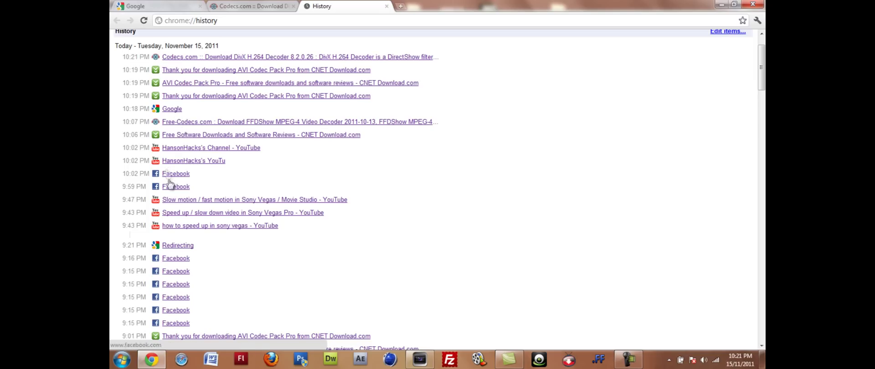
scroll(208, 242, down, 3)
scroll(208, 242, down, 2)
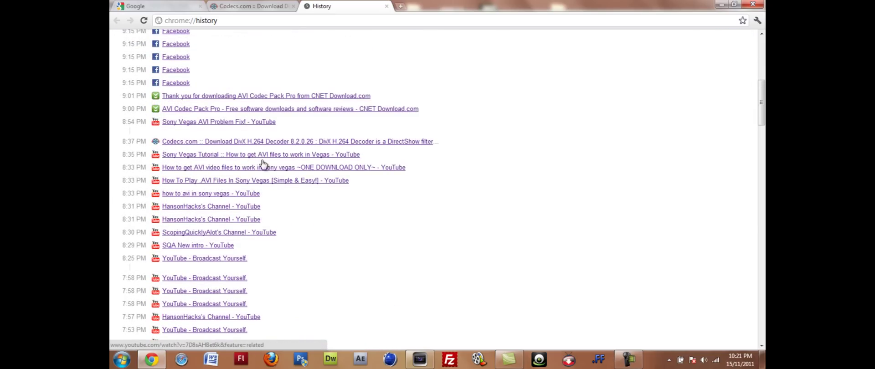
scroll(251, 217, down, 15)
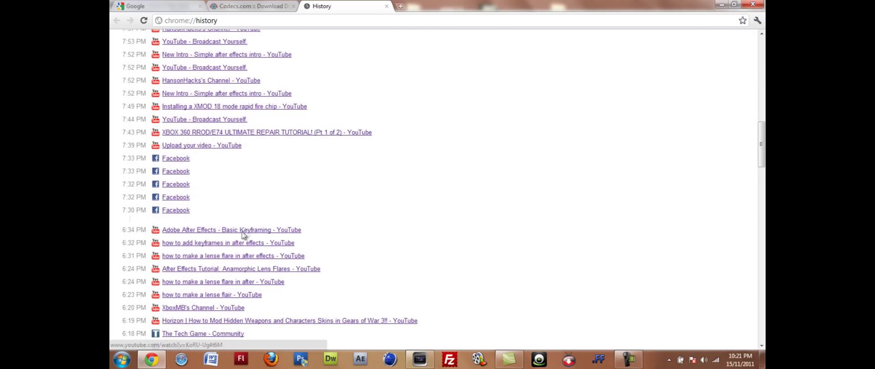
scroll(216, 258, down, 10)
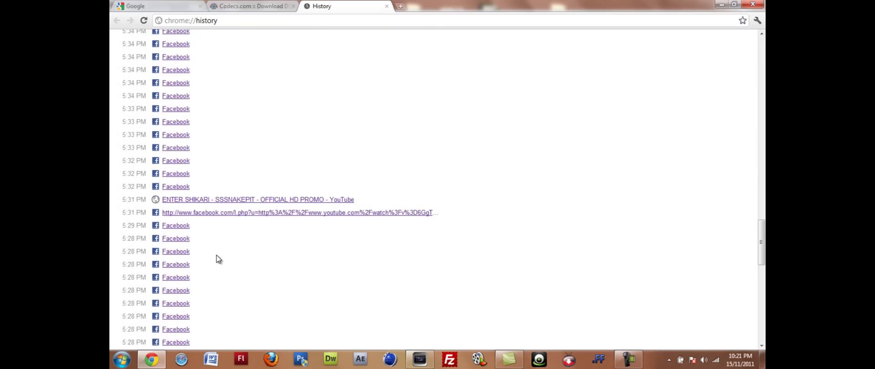
scroll(217, 259, up, 4)
scroll(216, 258, up, 15)
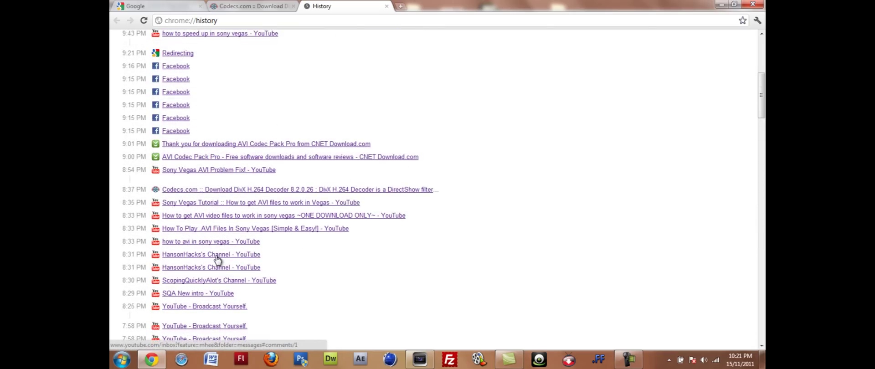
scroll(196, 201, up, 2)
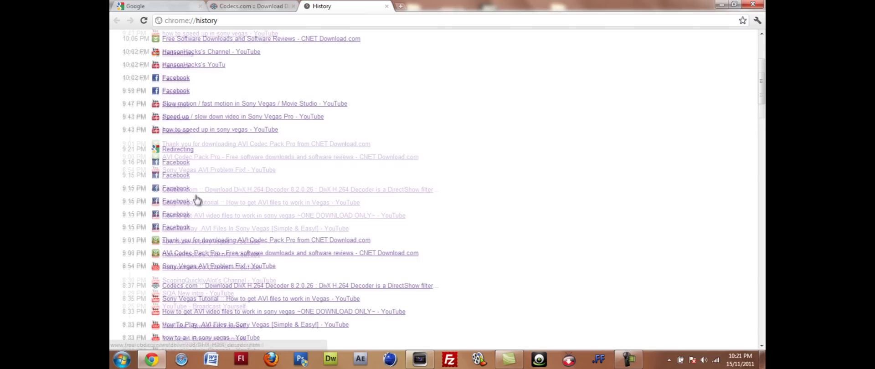
scroll(197, 199, up, 3)
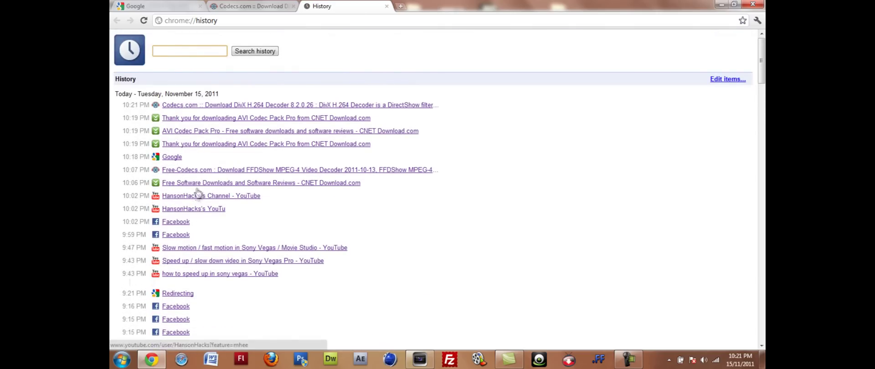
click(205, 172)
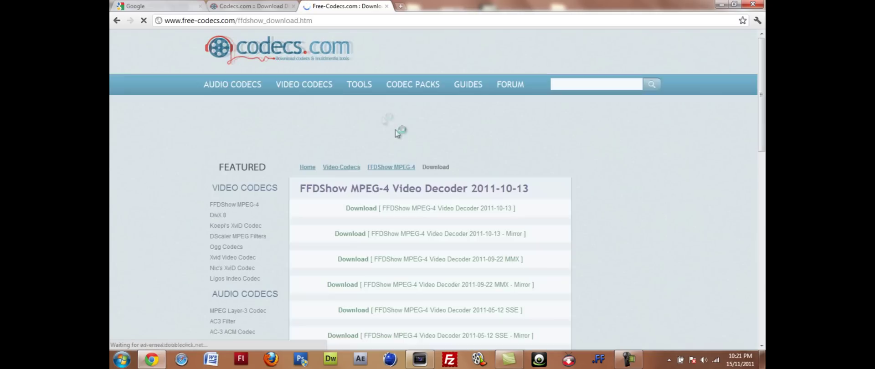
scroll(450, 238, down, 4)
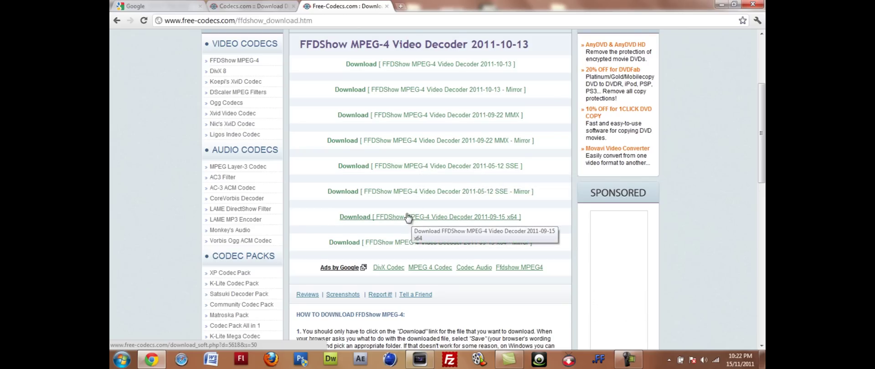
Step: Close the FFDShow and DivX H.264 decoder pages, and close Chrome to return to Vegas Pro
click(274, 6)
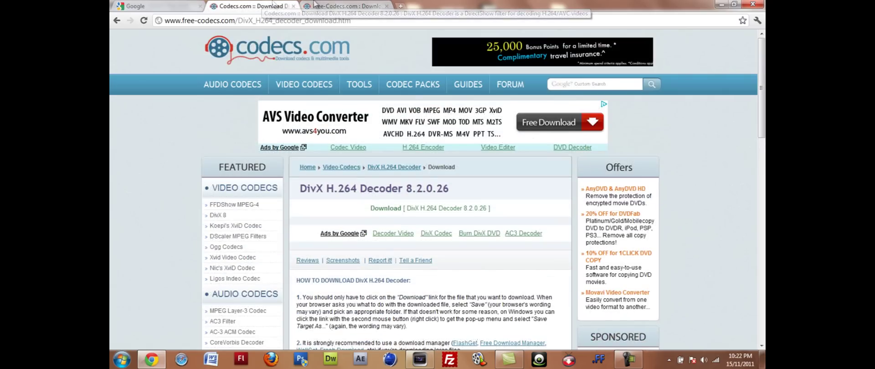
click(346, 7)
click(386, 6)
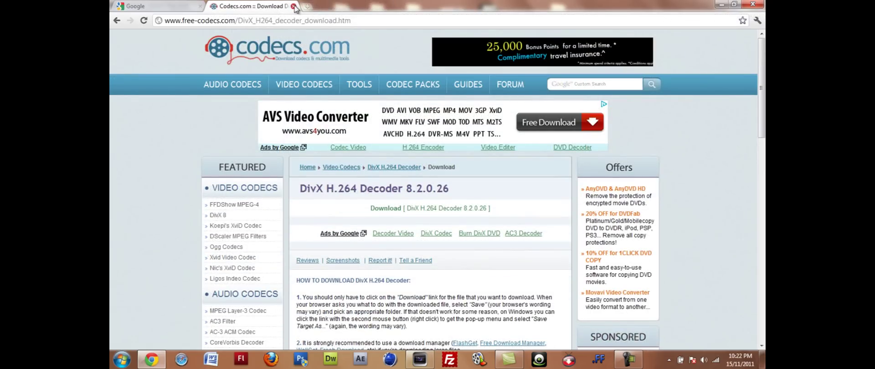
click(294, 7)
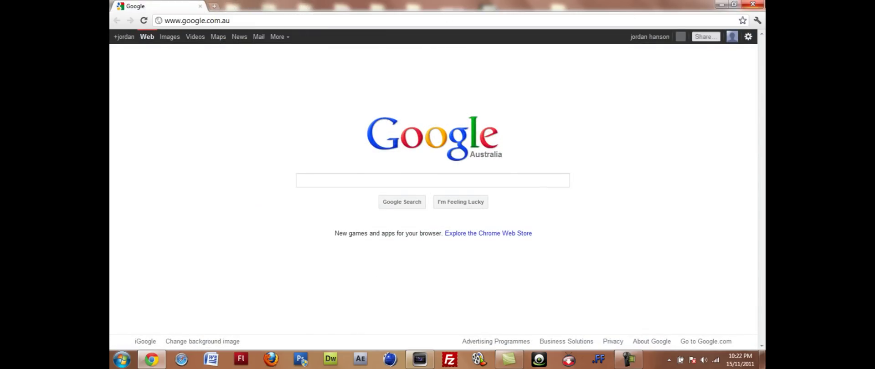
click(753, 4)
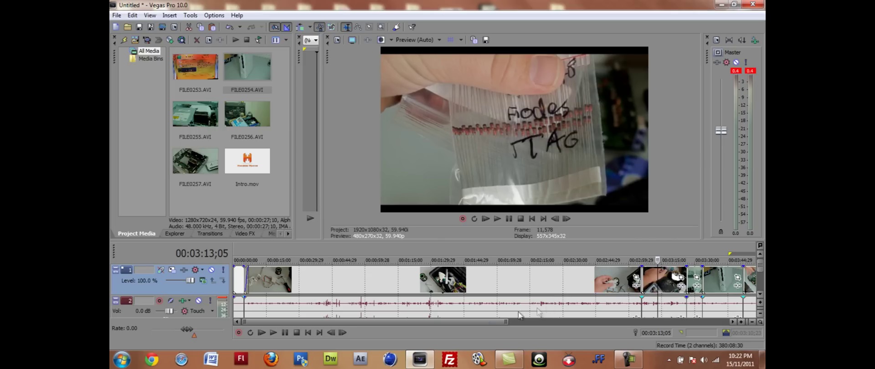
drag(465, 321, 401, 323)
click(629, 360)
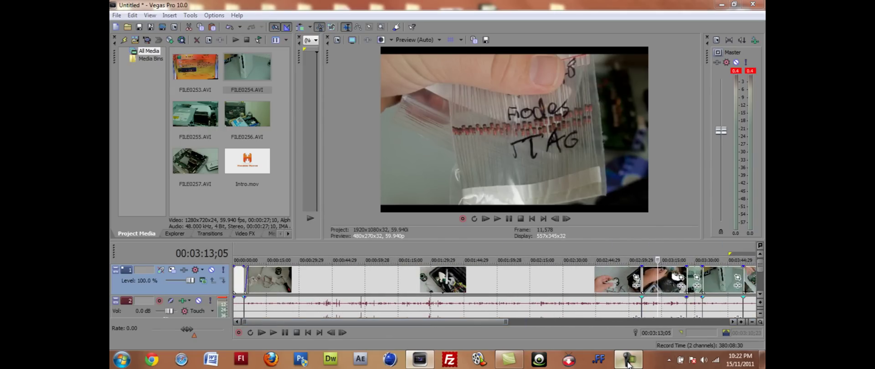